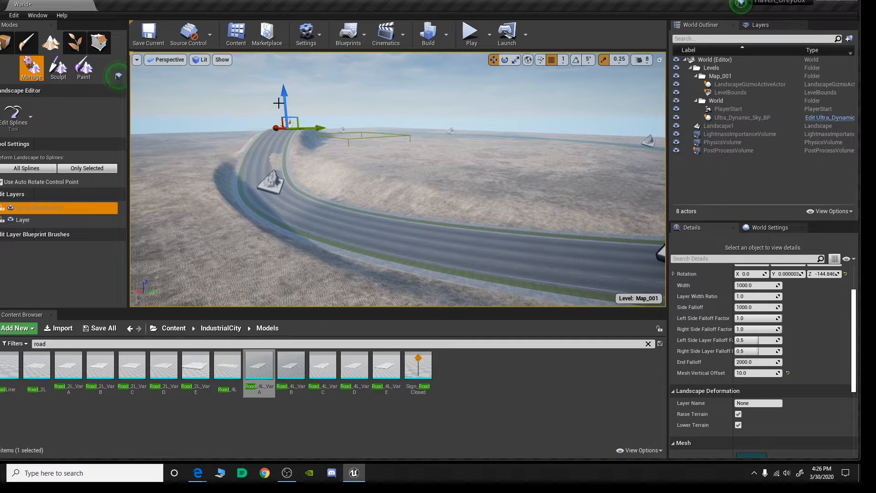
{"action": "left_click_drag", "start_coordinate": [282, 95], "coordinate": [264, 140]}
{"action": "left_click", "coordinate": [273, 181]}
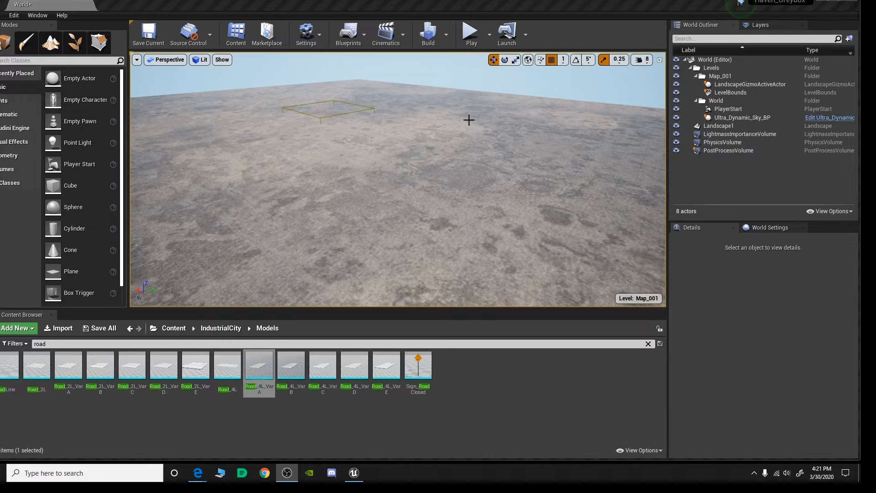
- Select the landscape and check the Enable Edit Layers setting in its details
{"action": "left_click", "coordinate": [447, 115]}
{"action": "key", "text": "f"}
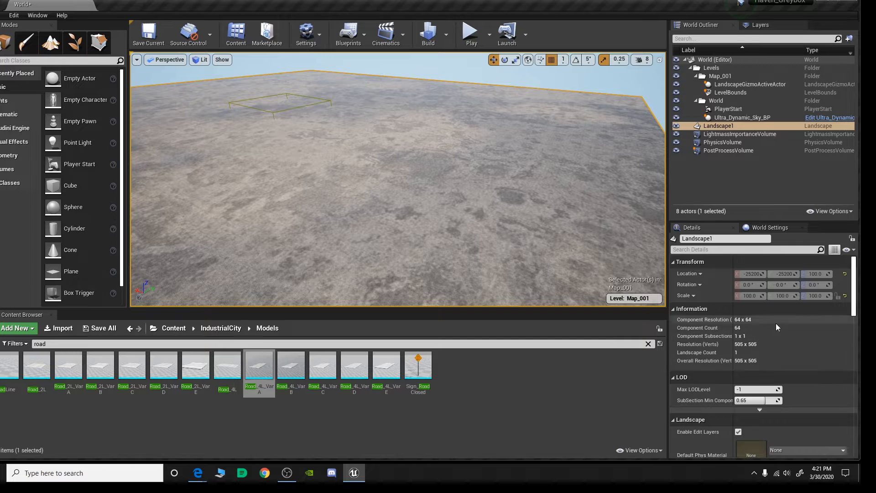
{"action": "scroll", "coordinate": [776, 323], "scroll_direction": "down", "scroll_amount": 3}
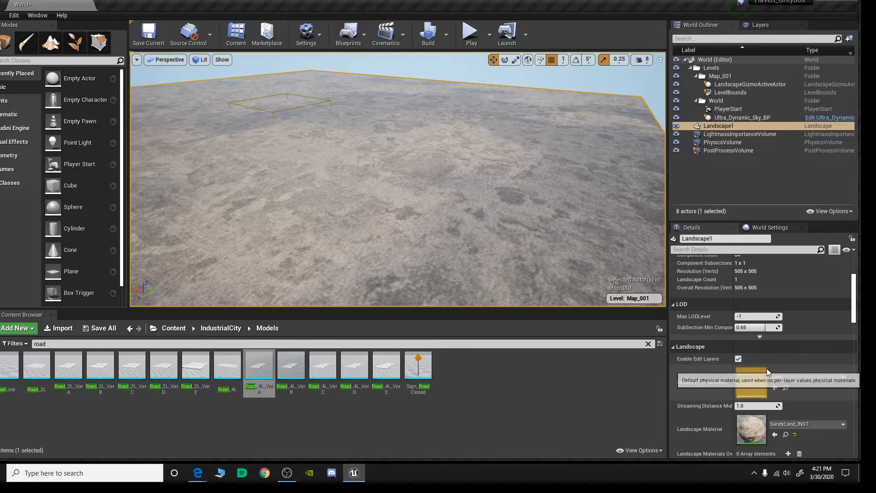
- Switch to landscape editing and activate the Edit Splines tool for managing the terrain
{"action": "left_click", "coordinate": [50, 42]}
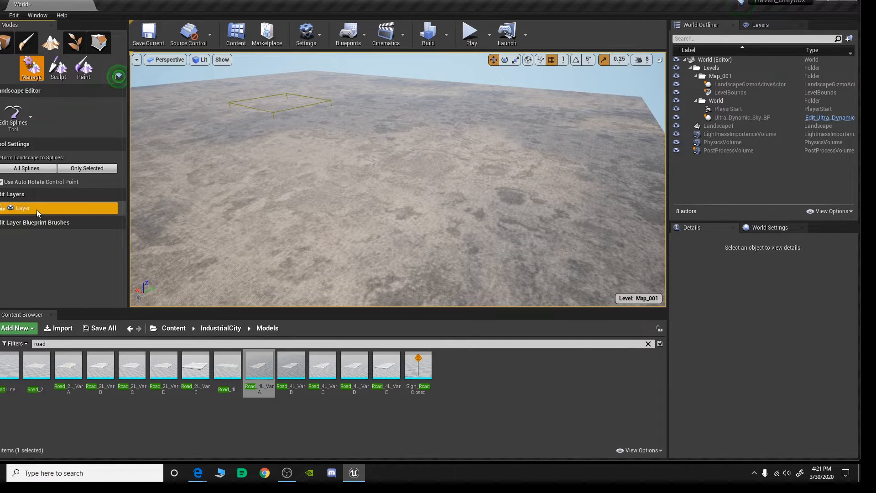
{"action": "left_click", "coordinate": [11, 103]}
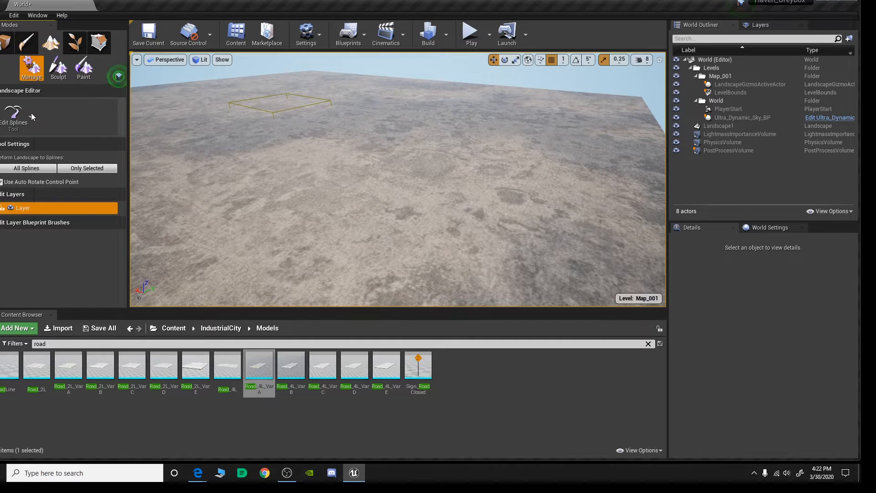
{"action": "left_click", "coordinate": [14, 114]}
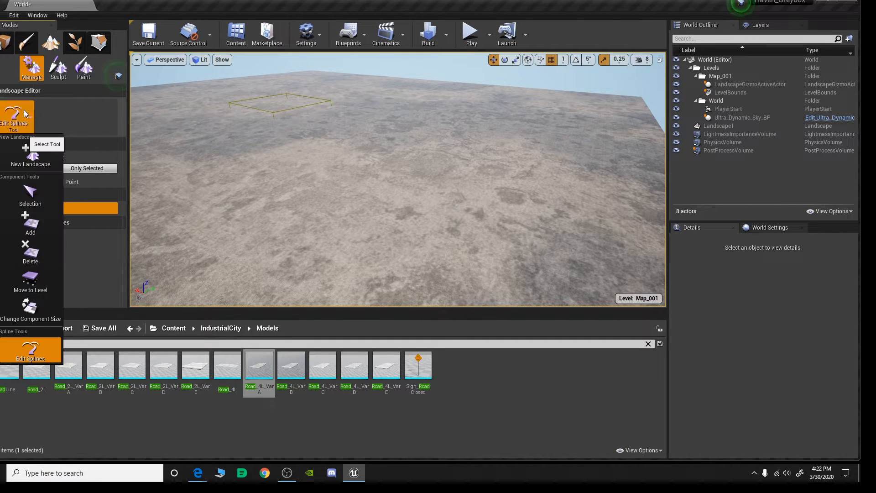
{"action": "left_click", "coordinate": [39, 352]}
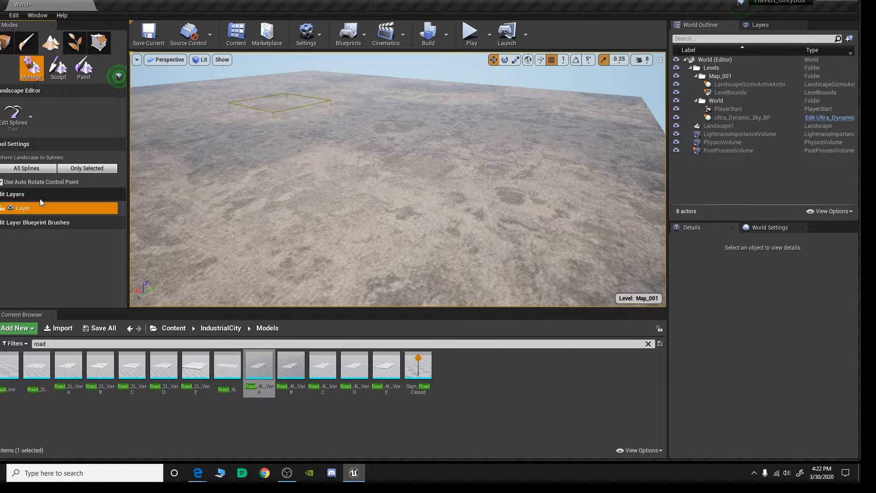
- Create a new landscape edit layer and rename it Spline
{"action": "left_click_drag", "start_coordinate": [451, 131], "coordinate": [409, 136]}
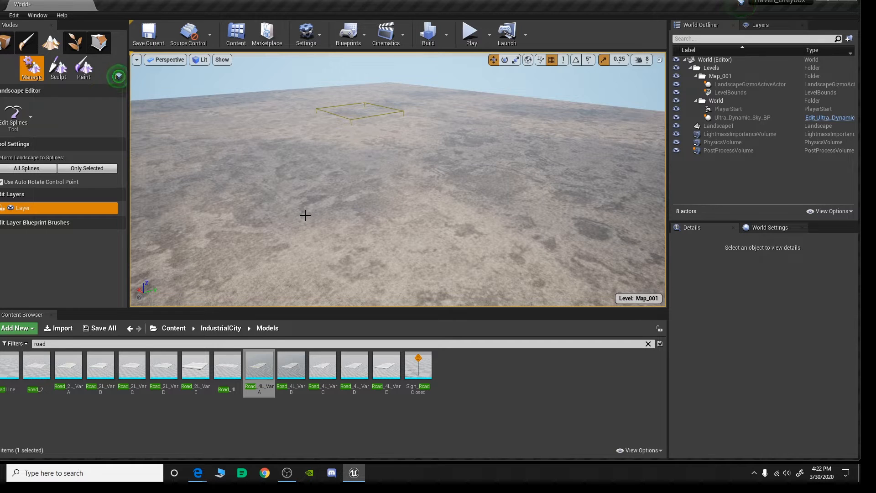
{"action": "right_click", "coordinate": [26, 209]}
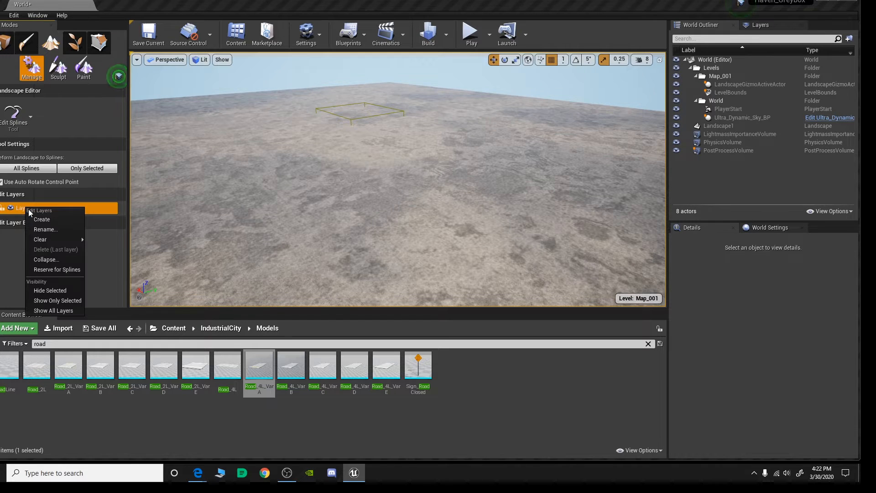
{"action": "left_click", "coordinate": [35, 217]}
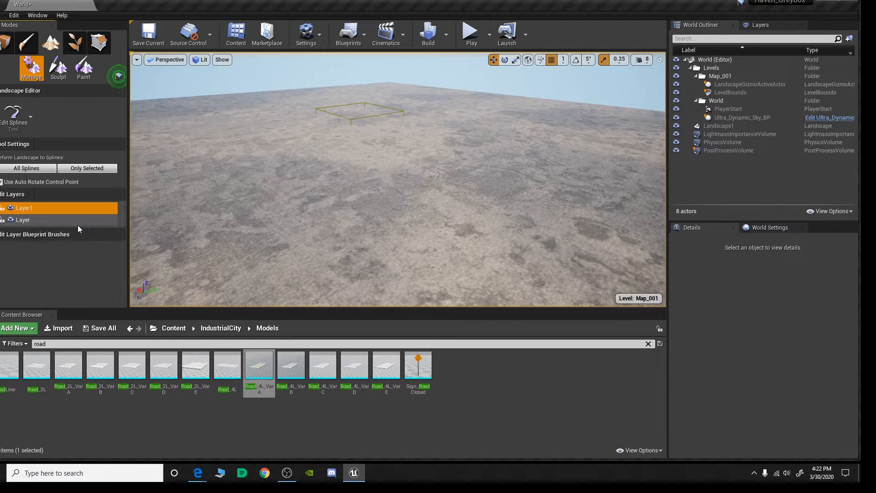
{"action": "double_click", "coordinate": [27, 209]}
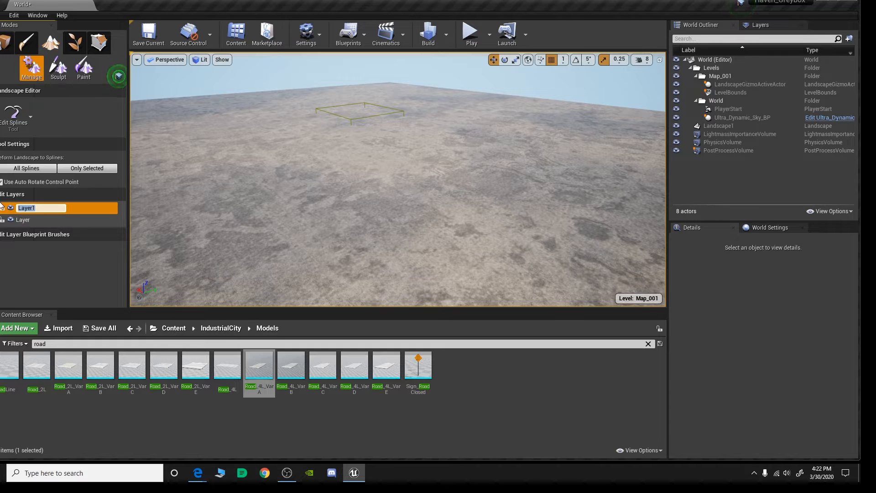
{"action": "type", "text": "Splines"}
{"action": "key", "text": "Return"}
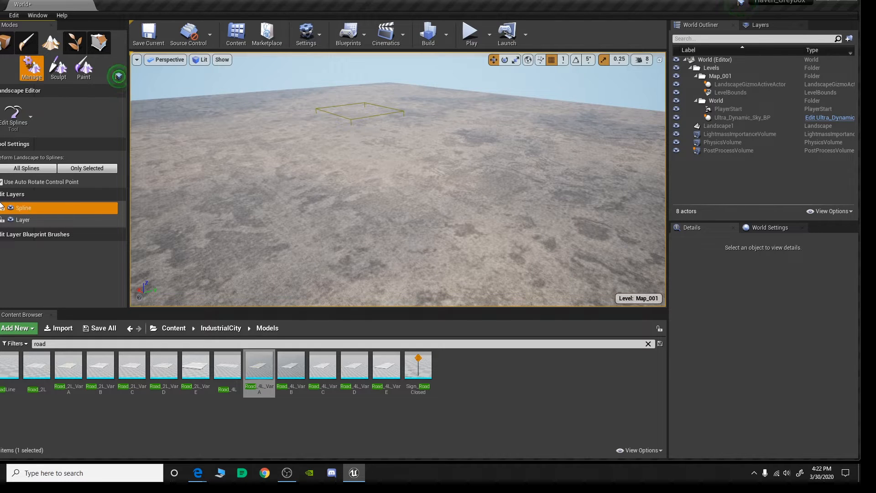
- Reserve the Spline edit layer for landscape splines and accept clearing its content
{"action": "right_click", "coordinate": [26, 208]}
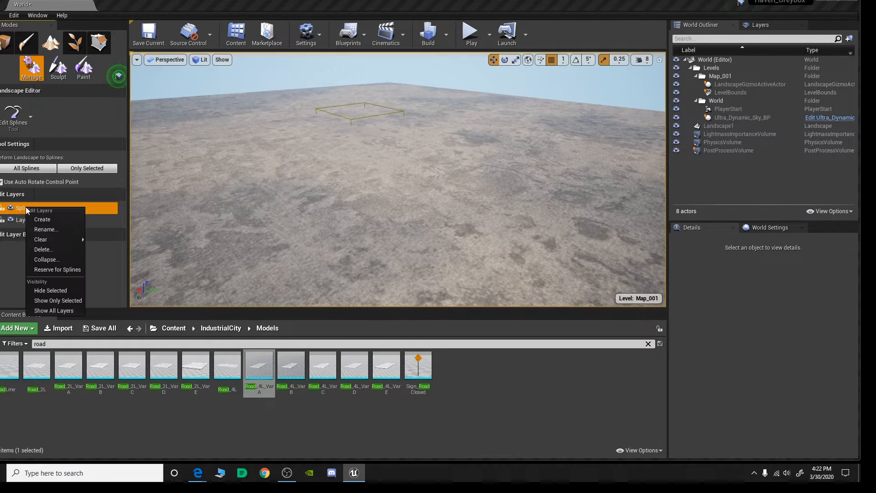
{"action": "left_click", "coordinate": [75, 270]}
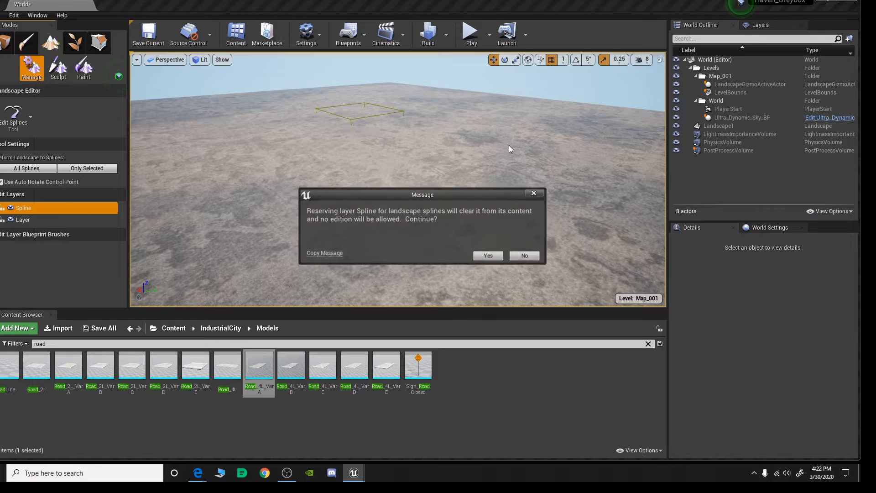
{"action": "left_click", "coordinate": [487, 256]}
- Draw a closed landscape spline loop around the terrain with seven control points, joining the last point to the first
{"action": "right_click_drag", "start_coordinate": [352, 154], "coordinate": [319, 174]}
{"action": "right_click_drag", "start_coordinate": [420, 148], "coordinate": [468, 154]}
{"action": "left_click", "coordinate": [469, 202], "text": "ctrl"}
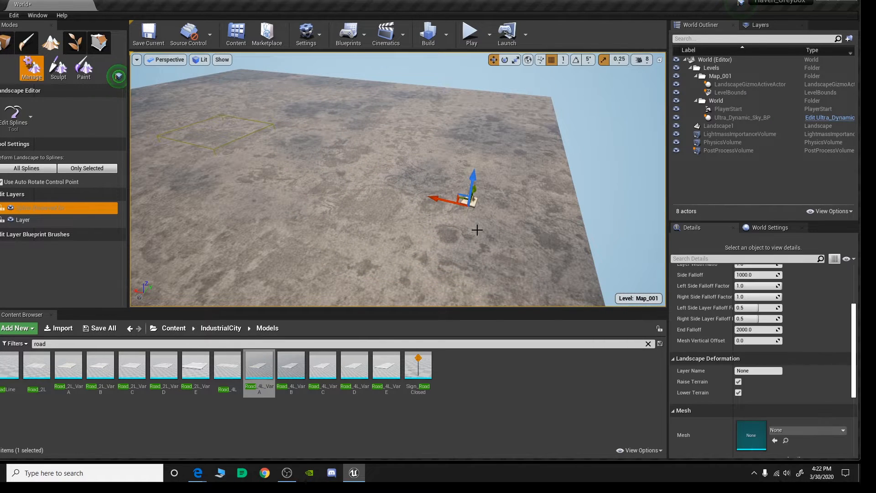
{"action": "left_click", "coordinate": [442, 120], "text": "ctrl"}
{"action": "left_click", "coordinate": [315, 97], "text": "ctrl"}
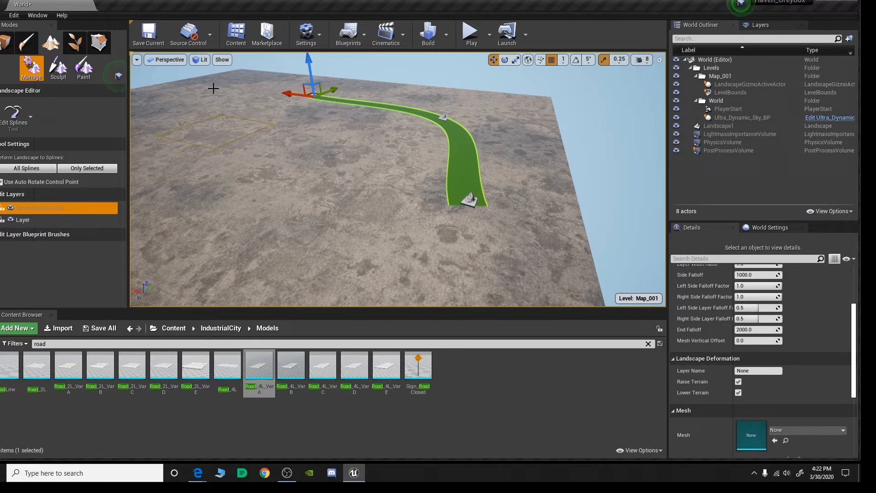
{"action": "left_click", "coordinate": [196, 104], "text": "ctrl"}
{"action": "left_click", "coordinate": [147, 157], "text": "ctrl"}
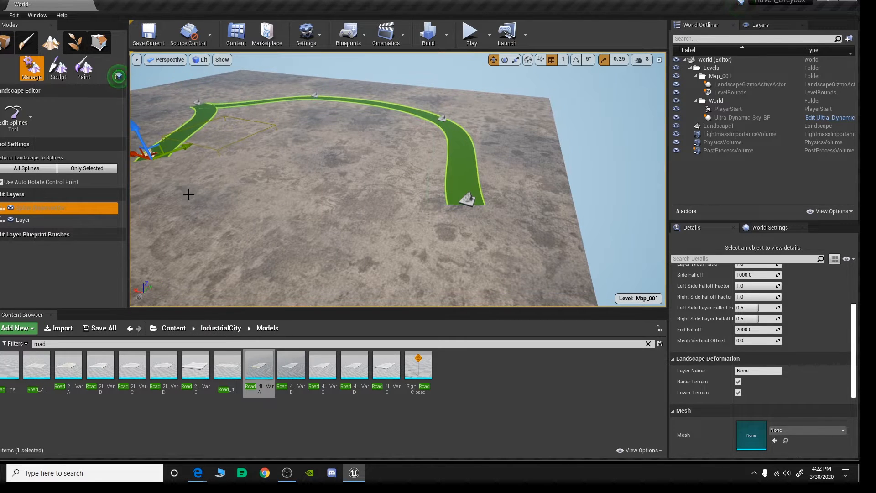
{"action": "left_click", "coordinate": [175, 234], "text": "ctrl"}
{"action": "left_click", "coordinate": [371, 263], "text": "ctrl"}
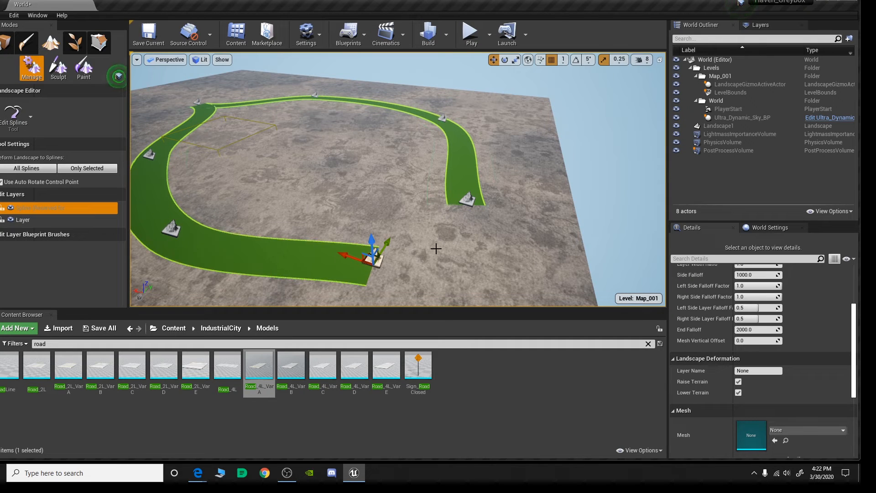
{"action": "left_click", "coordinate": [466, 199], "text": "ctrl"}
- Rotate the kinked control point at the loop's far corner so the spline curves smoothly through it
{"action": "right_click_drag", "start_coordinate": [341, 160], "coordinate": [289, 115]}
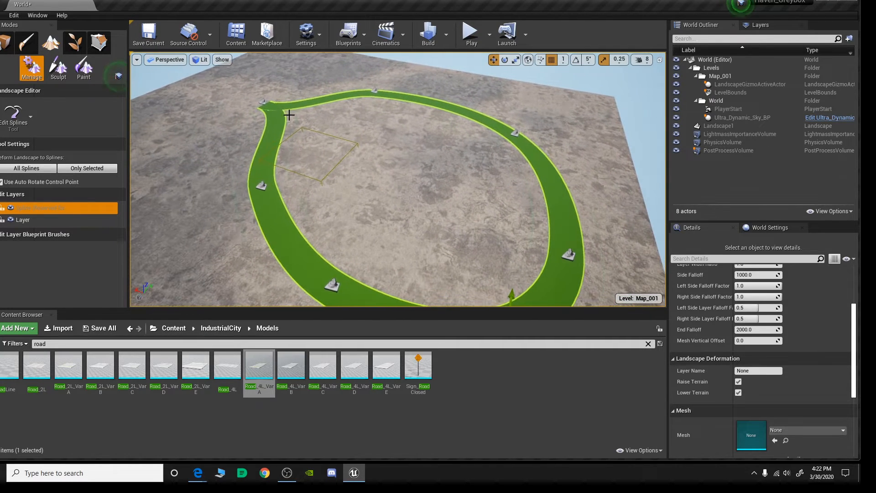
{"action": "left_click", "coordinate": [262, 101]}
{"action": "key", "text": "e"}
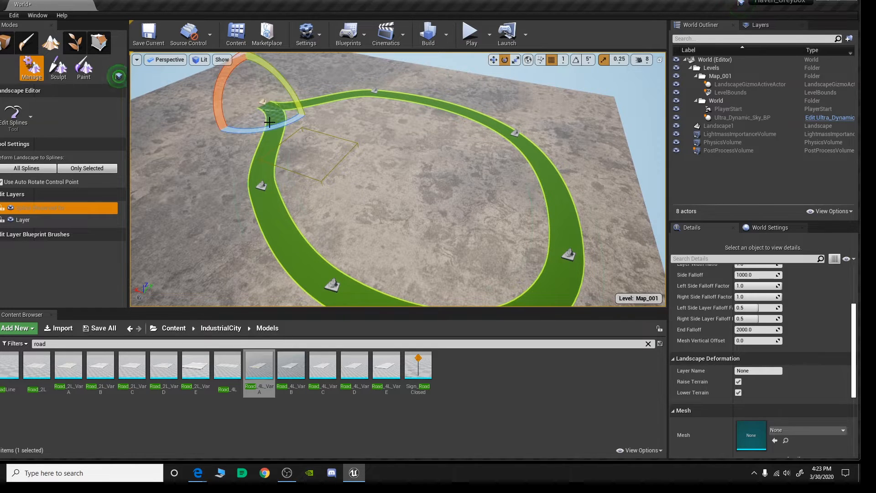
{"action": "left_click_drag", "start_coordinate": [292, 91], "coordinate": [260, 87]}
{"action": "left_click_drag", "start_coordinate": [293, 122], "coordinate": [278, 126]}
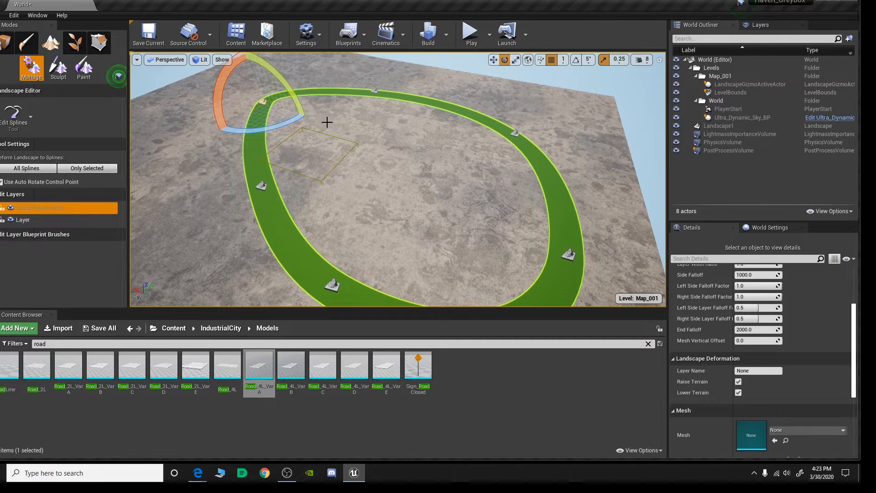
- Select all connected segments of the spline loop
{"action": "mouse_move", "coordinate": [352, 182]}
{"action": "right_mouse_down"}
{"action": "mouse_move", "coordinate": [379, 184]}
{"action": "mouse_move", "coordinate": [351, 210]}
{"action": "mouse_move", "coordinate": [351, 184]}
{"action": "right_mouse_up"}
{"action": "right_click_drag", "start_coordinate": [434, 179], "coordinate": [449, 194]}
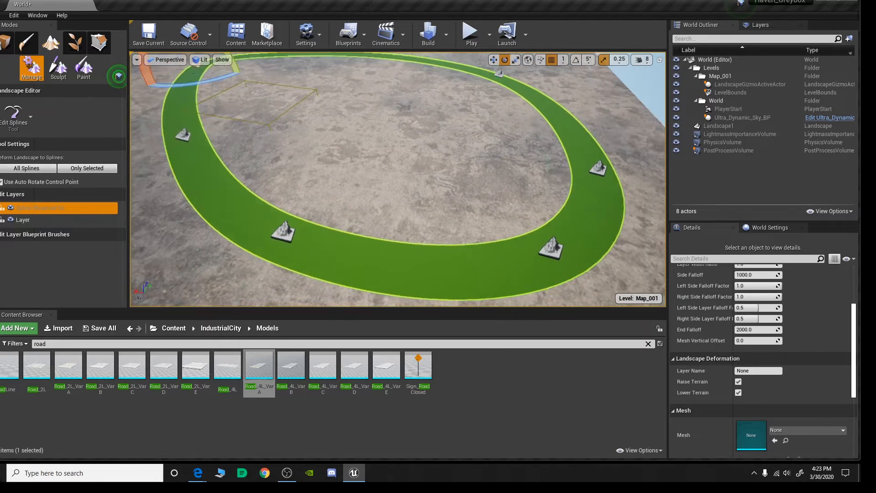
{"action": "mouse_move", "coordinate": [527, 160]}
{"action": "right_mouse_down"}
{"action": "mouse_move", "coordinate": [536, 149]}
{"action": "mouse_move", "coordinate": [526, 160]}
{"action": "right_mouse_up"}
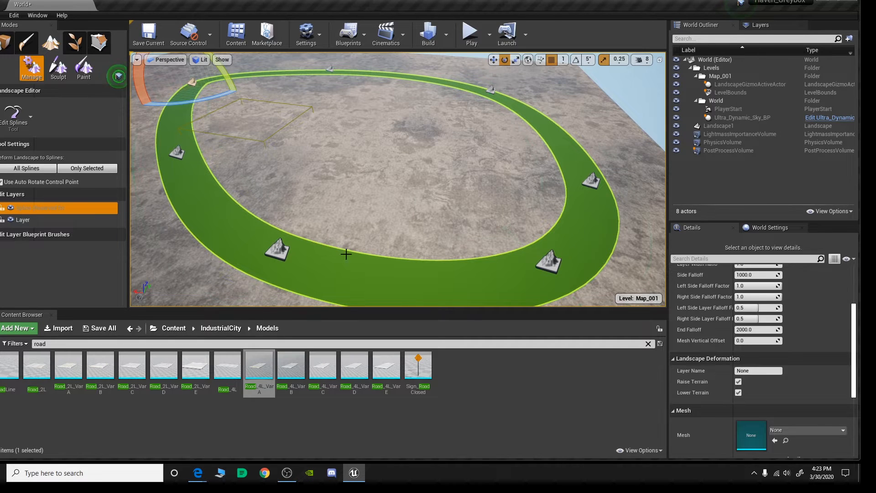
{"action": "right_click_drag", "start_coordinate": [284, 247], "coordinate": [285, 238]}
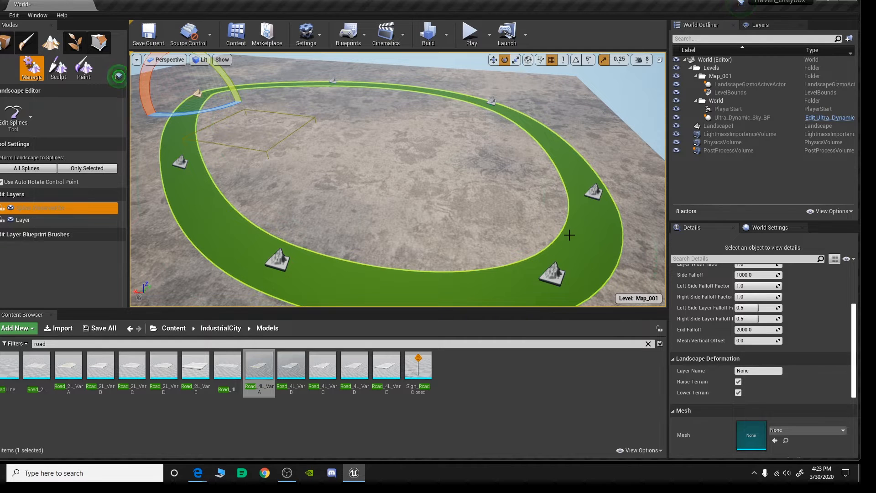
{"action": "scroll", "coordinate": [677, 273], "scroll_direction": "up", "scroll_amount": 5}
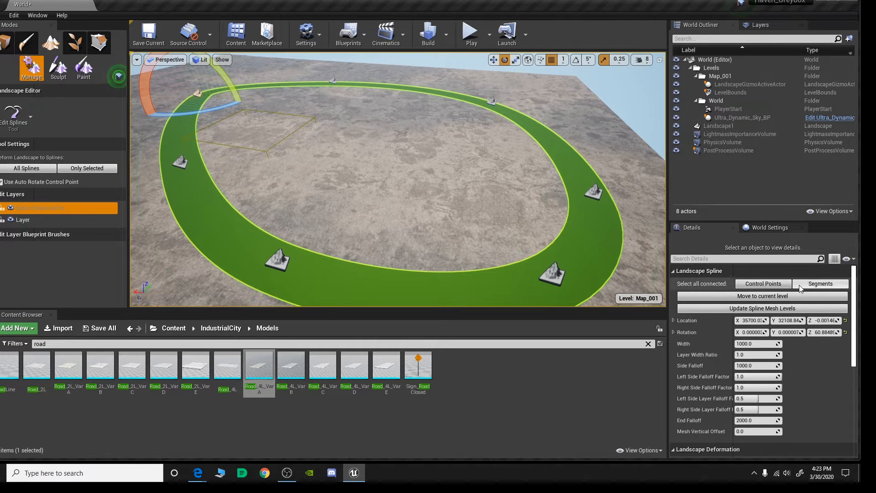
{"action": "left_click", "coordinate": [824, 285]}
- Add one Spline Meshes array element to the selected segments and expand its settings
{"action": "right_click_drag", "start_coordinate": [510, 190], "coordinate": [508, 137]}
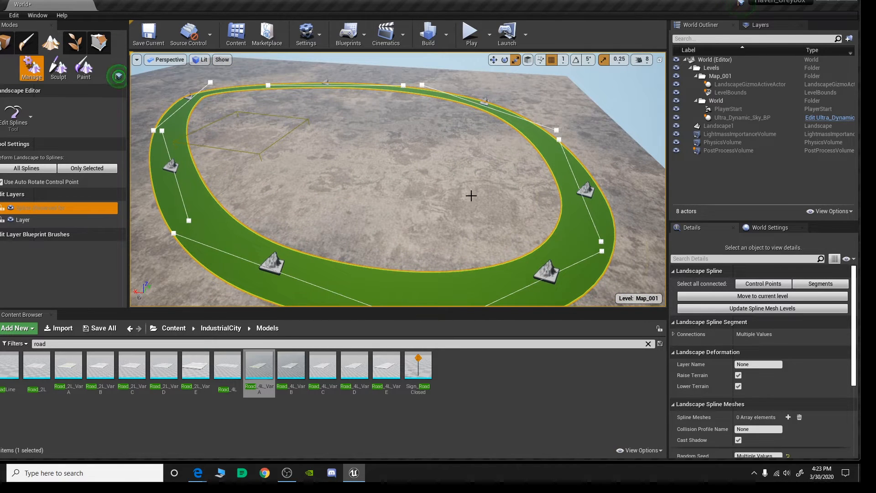
{"action": "scroll", "coordinate": [761, 326], "scroll_direction": "down", "scroll_amount": 4}
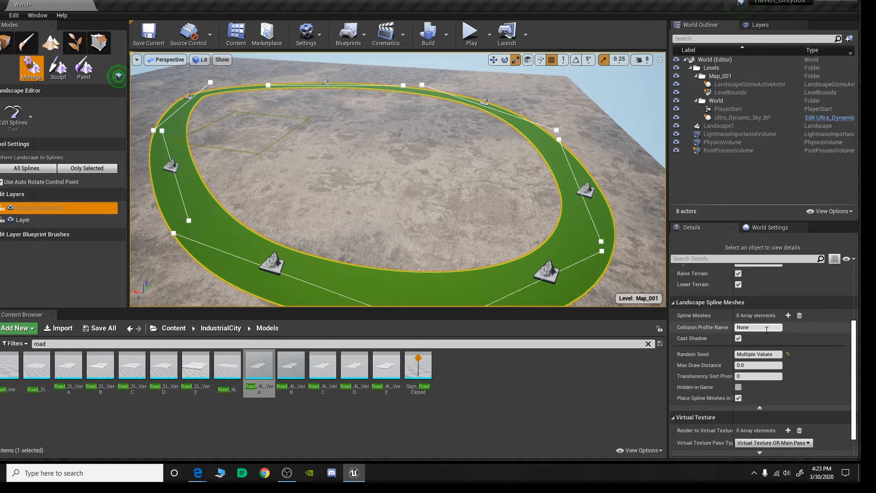
{"action": "scroll", "coordinate": [767, 329], "scroll_direction": "down", "scroll_amount": 1}
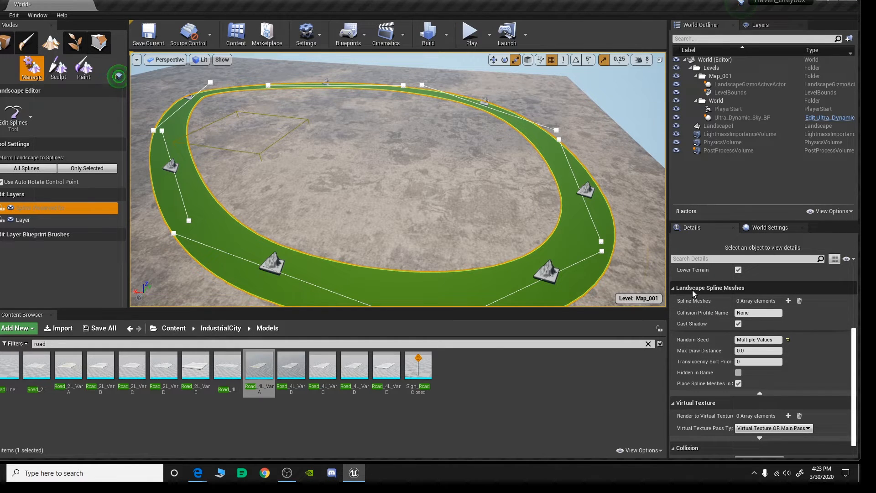
{"action": "left_click", "coordinate": [788, 301]}
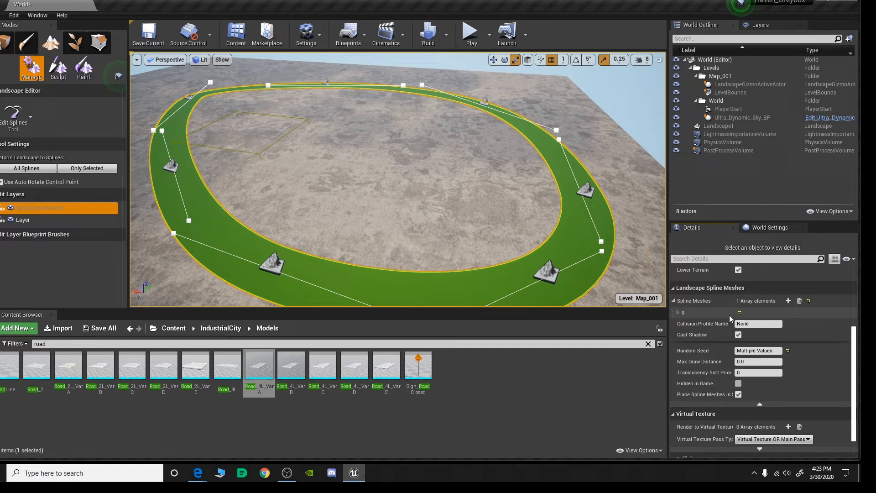
{"action": "left_click", "coordinate": [678, 313]}
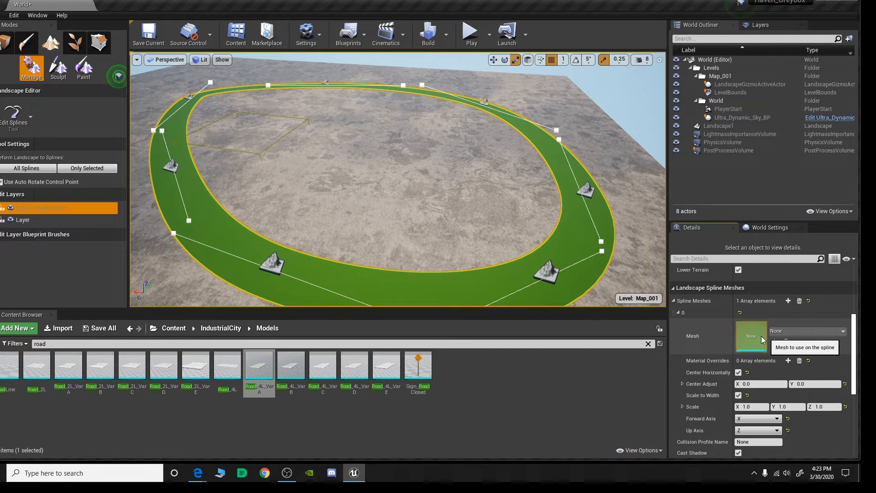
- Open the Road_4L_VarA mesh, inspect its lanes and shape from several angles, and close its editor
{"action": "double_click", "coordinate": [259, 367]}
{"action": "scroll", "coordinate": [356, 224], "scroll_direction": "down", "scroll_amount": 8}
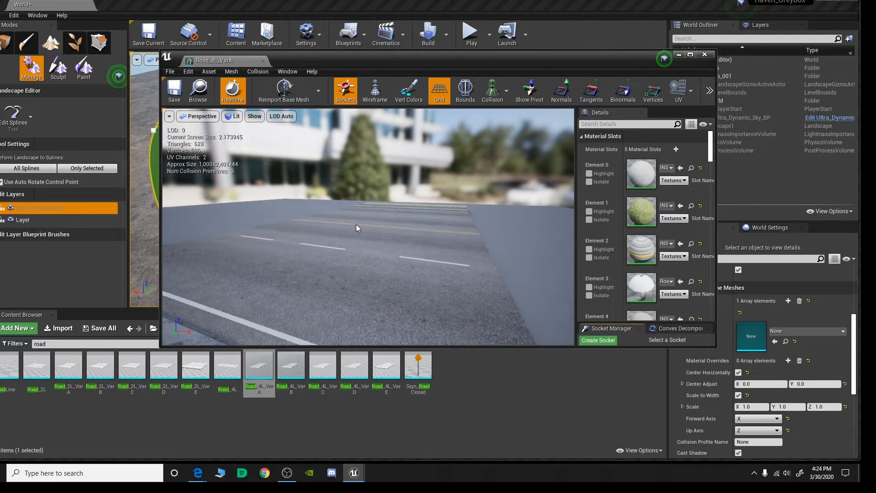
{"action": "left_click_drag", "start_coordinate": [356, 224], "coordinate": [448, 216], "text": "alt"}
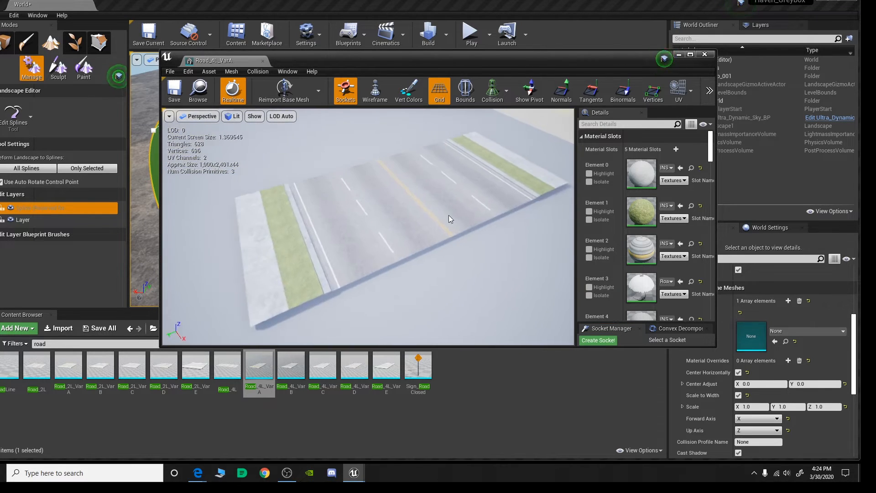
{"action": "left_click_drag", "start_coordinate": [251, 269], "coordinate": [382, 160], "text": "alt"}
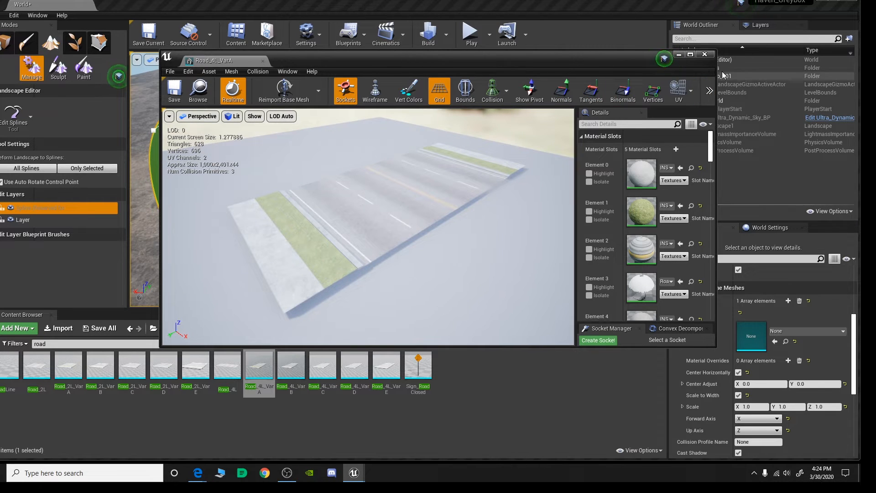
{"action": "left_click", "coordinate": [704, 54]}
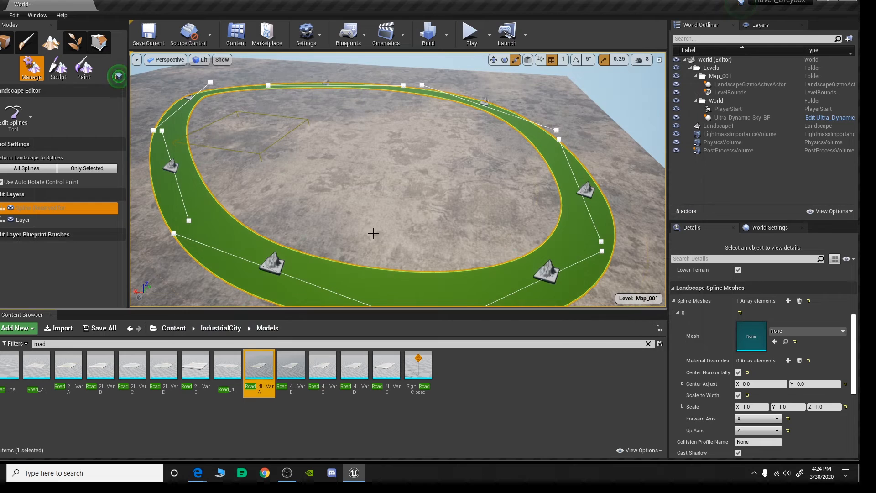
- Assign the Road_4L_VarA mesh to the spline mesh entry of the selected loop segments
{"action": "left_click_drag", "start_coordinate": [260, 367], "coordinate": [767, 347]}
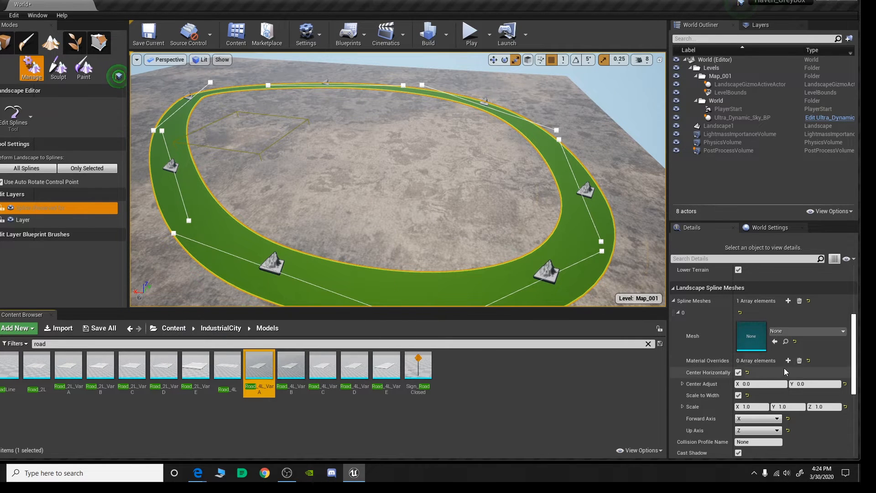
{"action": "left_click", "coordinate": [775, 342]}
- Examine how the road mesh meets the terrain along the loop's curve from several angles
{"action": "right_click_drag", "start_coordinate": [365, 182], "coordinate": [311, 184]}
{"action": "right_click_drag", "start_coordinate": [412, 169], "coordinate": [412, 198]}
{"action": "right_click_drag", "start_coordinate": [513, 134], "coordinate": [479, 103]}
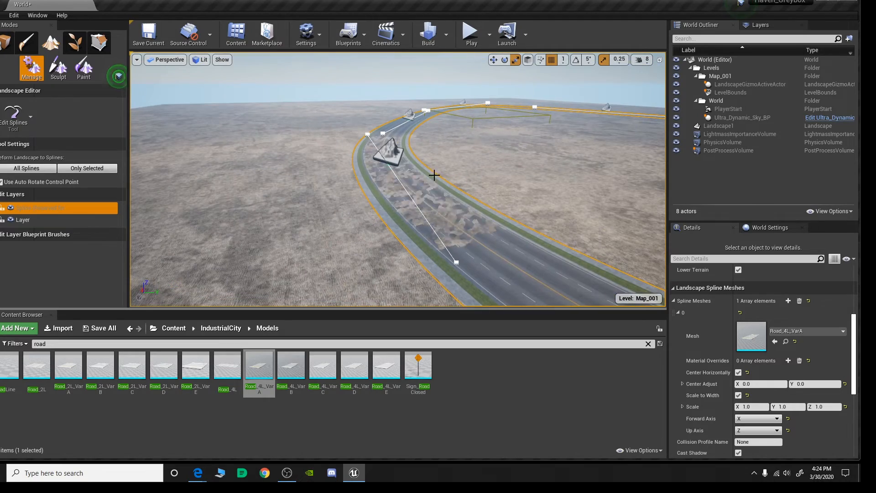
{"action": "right_click_drag", "start_coordinate": [468, 184], "coordinate": [611, 196]}
{"action": "right_click_drag", "start_coordinate": [529, 126], "coordinate": [524, 104]}
{"action": "right_click_drag", "start_coordinate": [467, 127], "coordinate": [354, 191]}
{"action": "right_click_drag", "start_coordinate": [370, 150], "coordinate": [370, 120]}
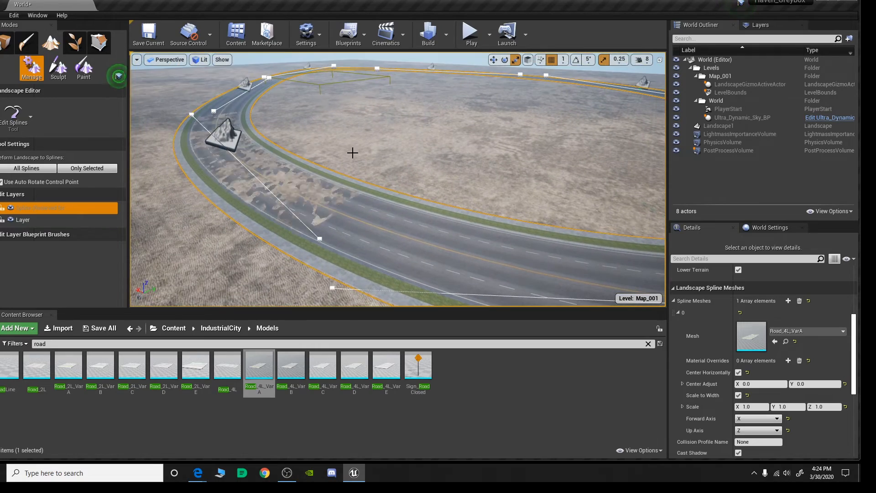
{"action": "right_click_drag", "start_coordinate": [352, 153], "coordinate": [483, 150]}
{"action": "right_click_drag", "start_coordinate": [445, 175], "coordinate": [306, 166]}
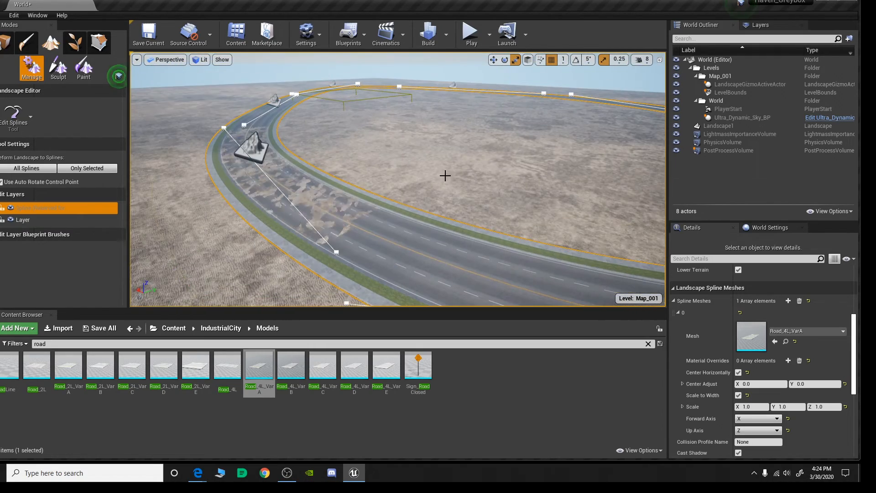
- Select all connected control points of the loop and set their Mesh Vertical Offset to 10
{"action": "scroll", "coordinate": [761, 280], "scroll_direction": "up", "scroll_amount": 3}
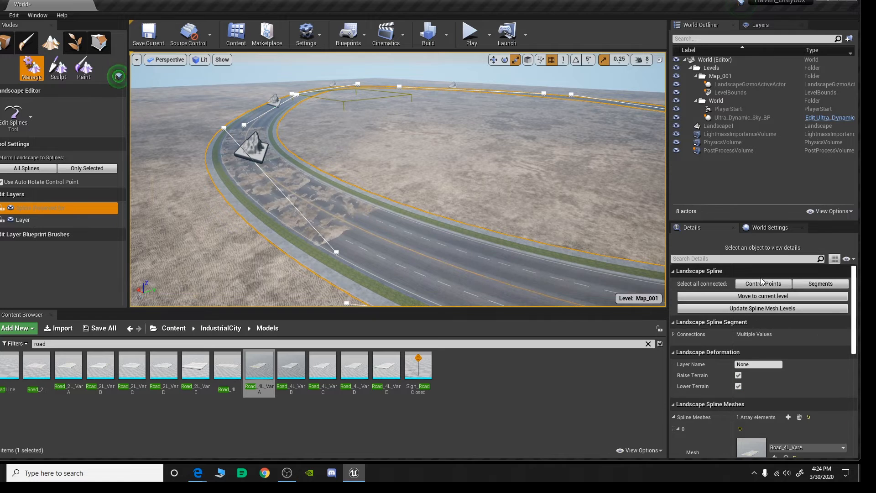
{"action": "left_click", "coordinate": [763, 284]}
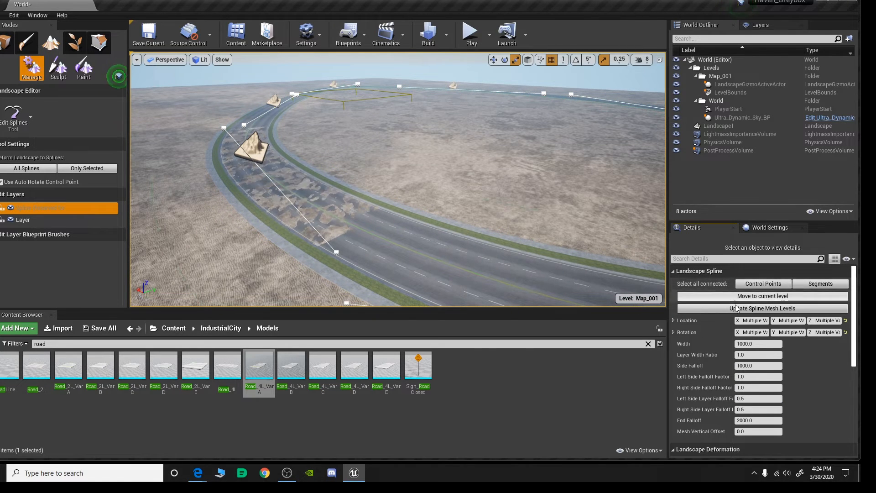
{"action": "scroll", "coordinate": [736, 309], "scroll_direction": "down", "scroll_amount": 2}
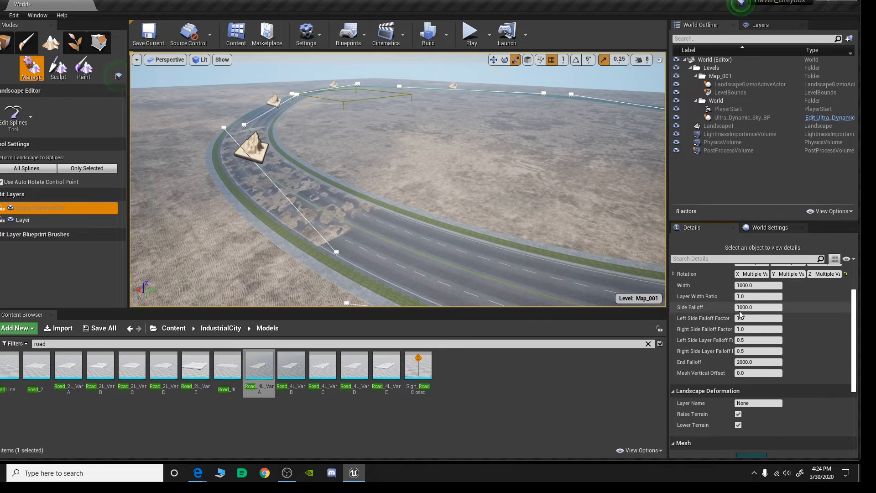
{"action": "left_click", "coordinate": [759, 373]}
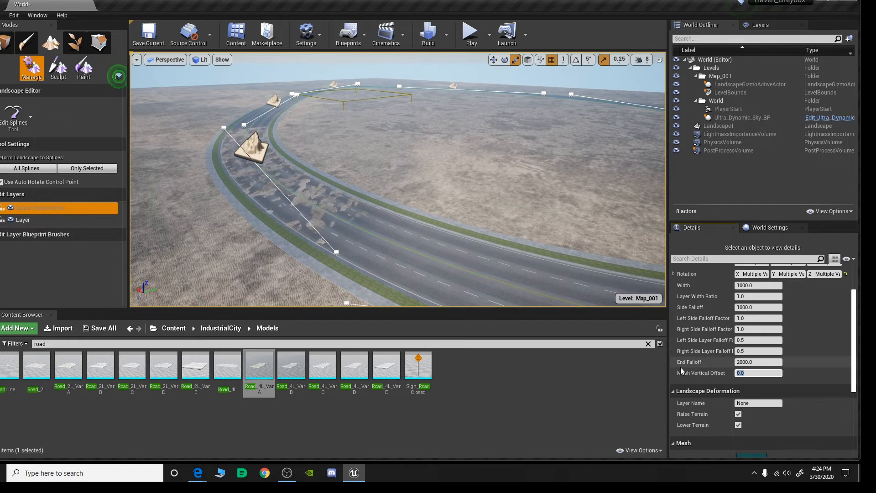
{"action": "type", "text": "10"}
{"action": "key", "text": "Return"}
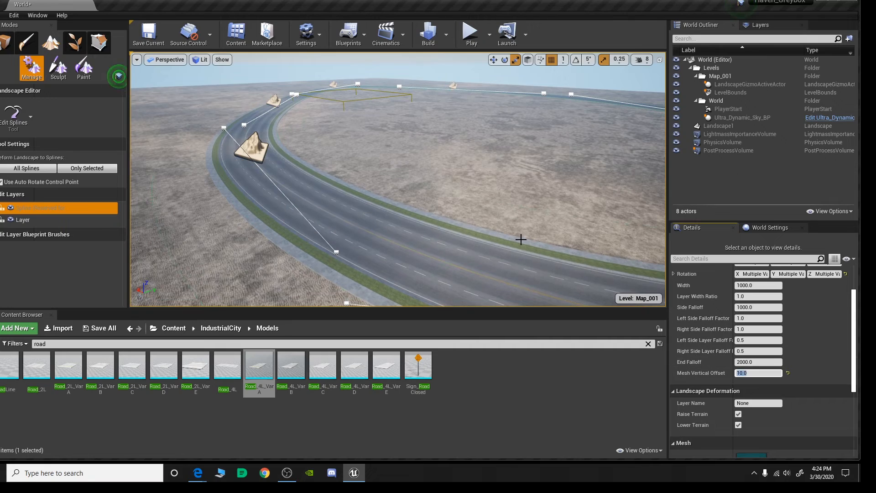
- Select the single control point on the loop's near bend and raise it slightly along the vertical axis
{"action": "right_click_drag", "start_coordinate": [508, 234], "coordinate": [440, 233]}
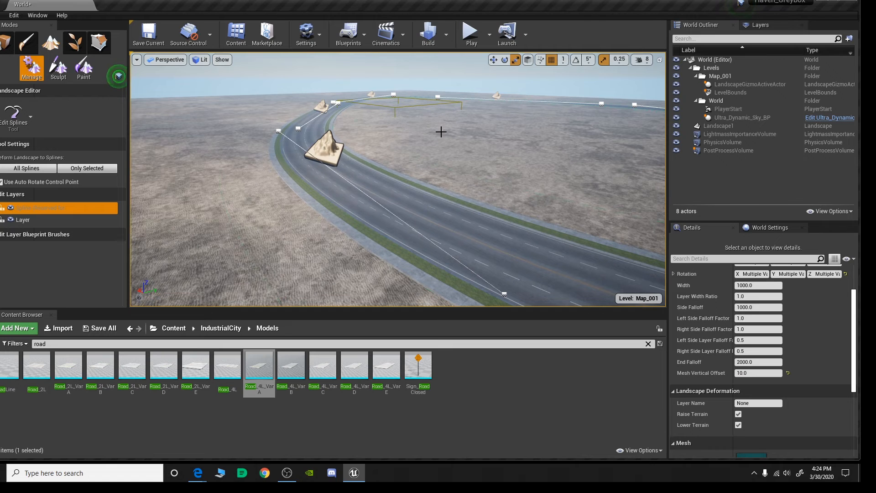
{"action": "right_click_drag", "start_coordinate": [441, 132], "coordinate": [397, 147]}
{"action": "left_click", "coordinate": [553, 117]}
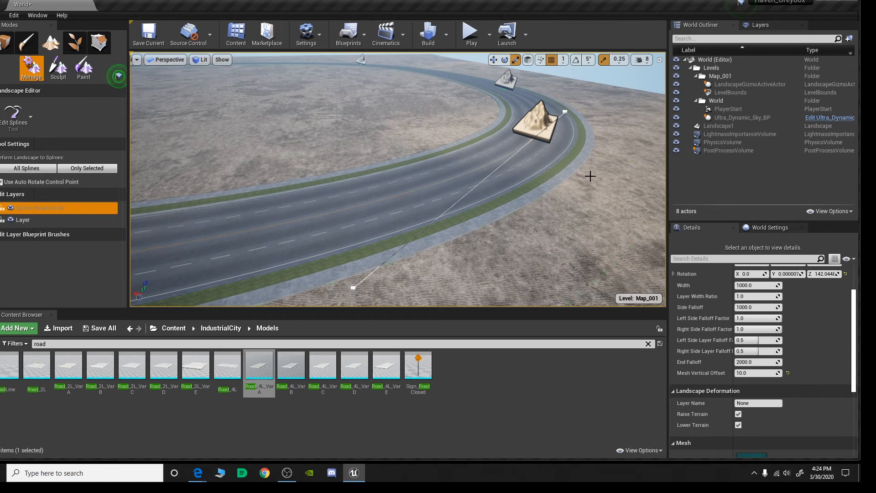
{"action": "key", "text": "w"}
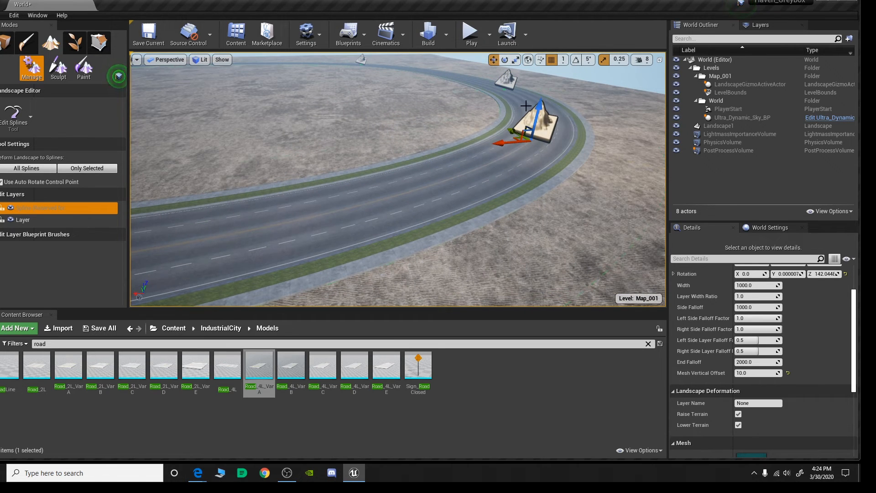
{"action": "left_click_drag", "start_coordinate": [539, 108], "coordinate": [542, 97]}
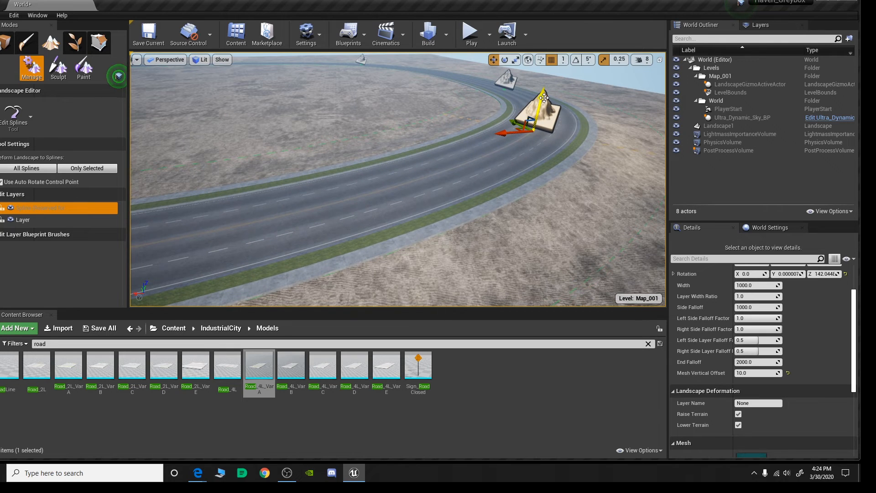
- Select the control point on the opposite bend and lower it well below ground level to sink the road into the terrain
{"action": "right_click_drag", "start_coordinate": [333, 121], "coordinate": [388, 122]}
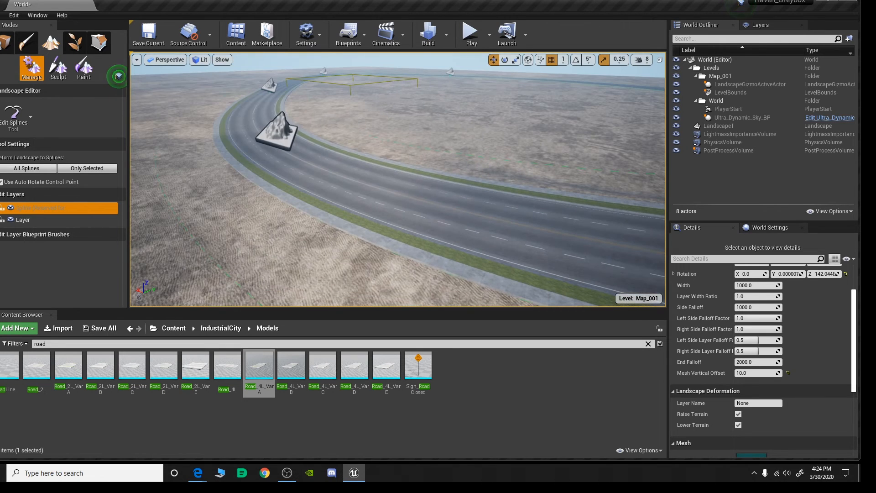
{"action": "left_click", "coordinate": [277, 134]}
{"action": "left_click_drag", "start_coordinate": [274, 120], "coordinate": [279, 141]}
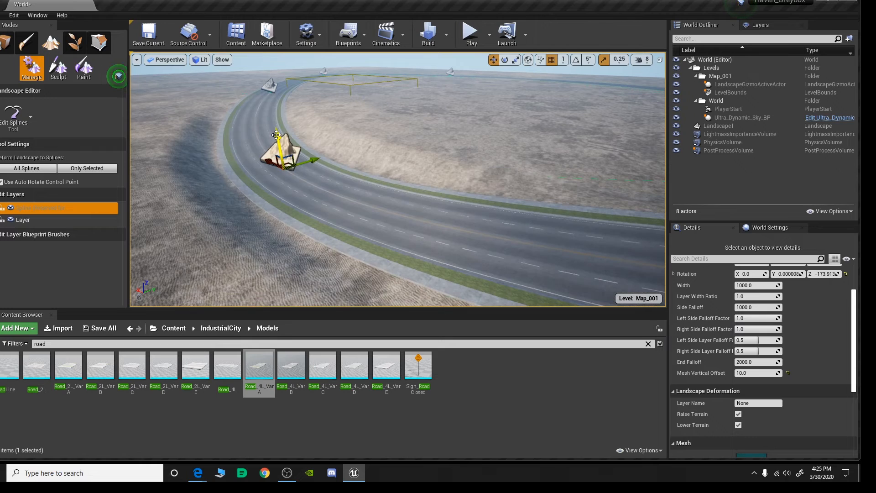
{"action": "right_click_drag", "start_coordinate": [401, 151], "coordinate": [369, 148]}
{"action": "left_click_drag", "start_coordinate": [315, 146], "coordinate": [317, 176]}
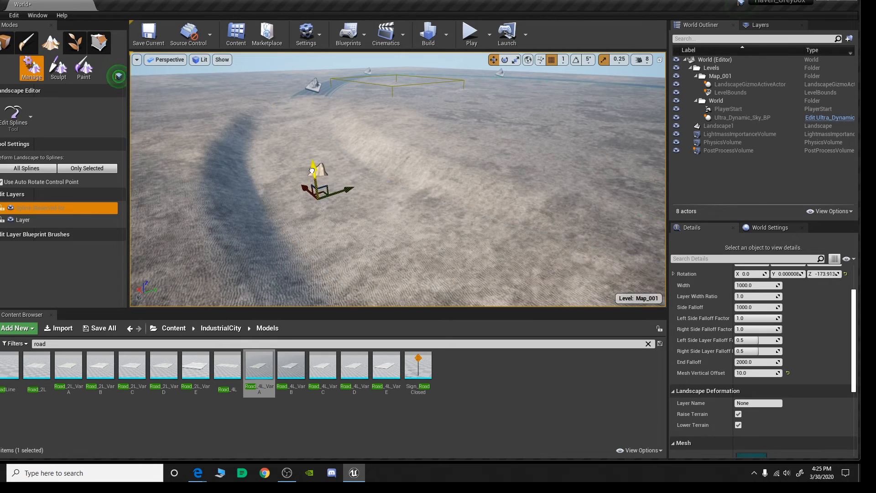
{"action": "mouse_move", "coordinate": [422, 172]}
{"action": "right_mouse_down"}
{"action": "mouse_move", "coordinate": [409, 171]}
{"action": "mouse_move", "coordinate": [423, 183]}
{"action": "right_mouse_up"}
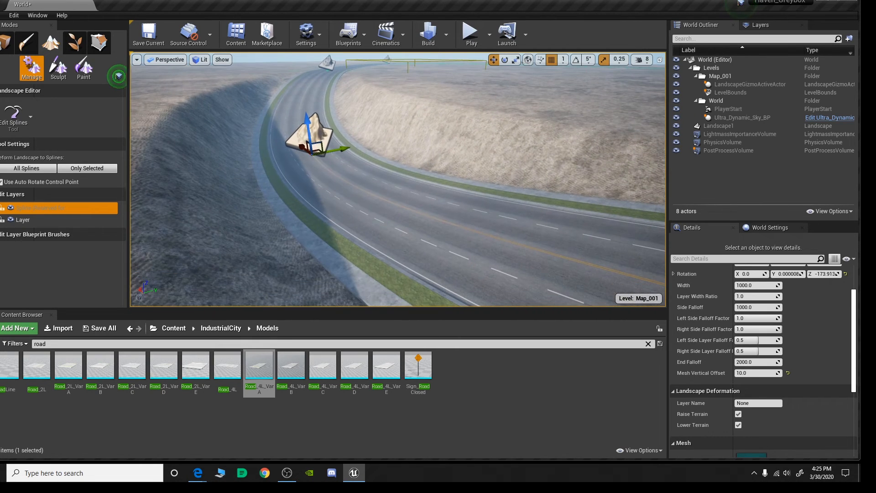
- Set the lowered control point's Side Falloff to about 1719, Left Side Falloff Factor to about 0.97 and Right Side Falloff Factor to about 0.30
{"action": "right_click_drag", "start_coordinate": [436, 148], "coordinate": [418, 148]}
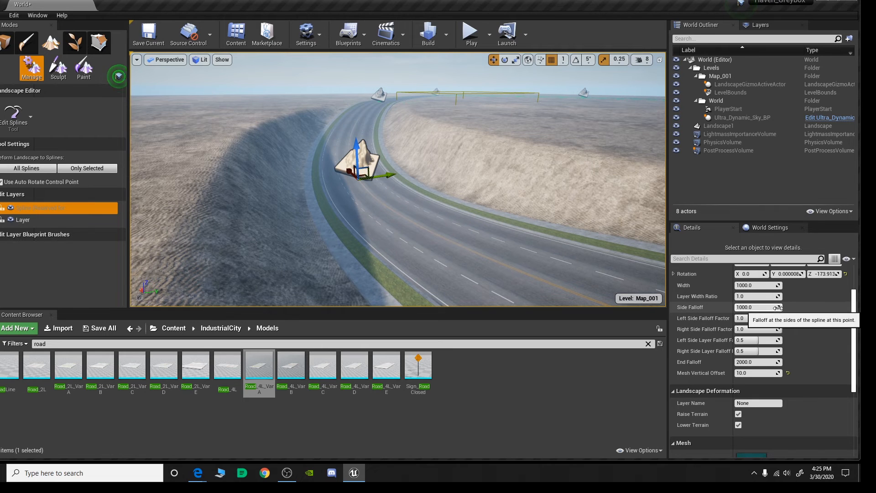
{"action": "left_click_drag", "start_coordinate": [745, 306], "coordinate": [775, 307]}
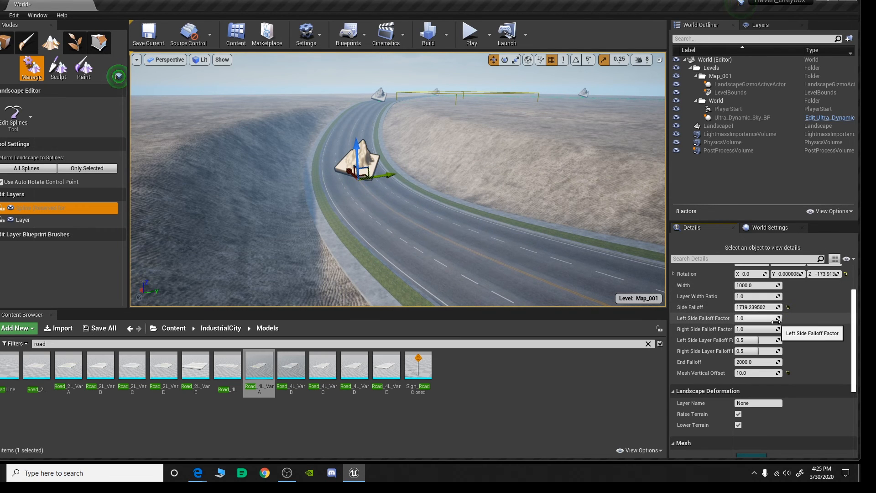
{"action": "left_click_drag", "start_coordinate": [774, 318], "coordinate": [749, 329]}
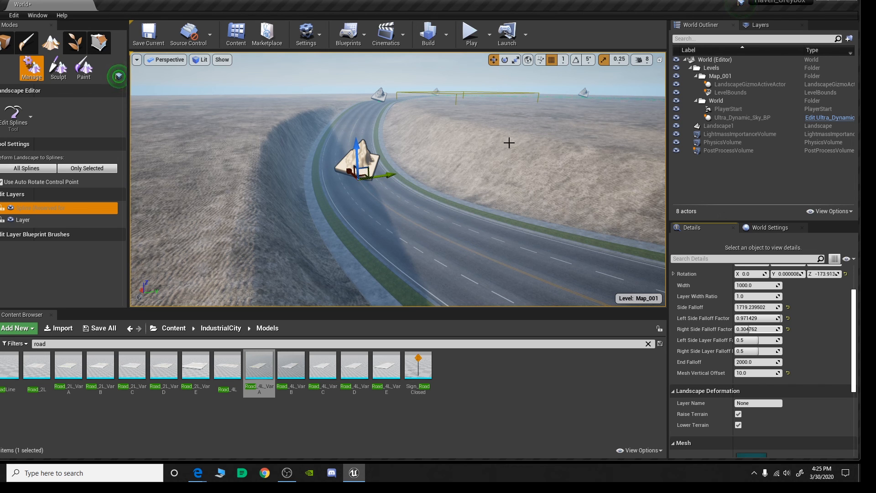
{"action": "mouse_move", "coordinate": [397, 179]}
{"action": "right_mouse_down"}
{"action": "mouse_move", "coordinate": [534, 183]}
{"action": "mouse_move", "coordinate": [531, 174]}
{"action": "mouse_move", "coordinate": [388, 176]}
{"action": "right_mouse_up"}
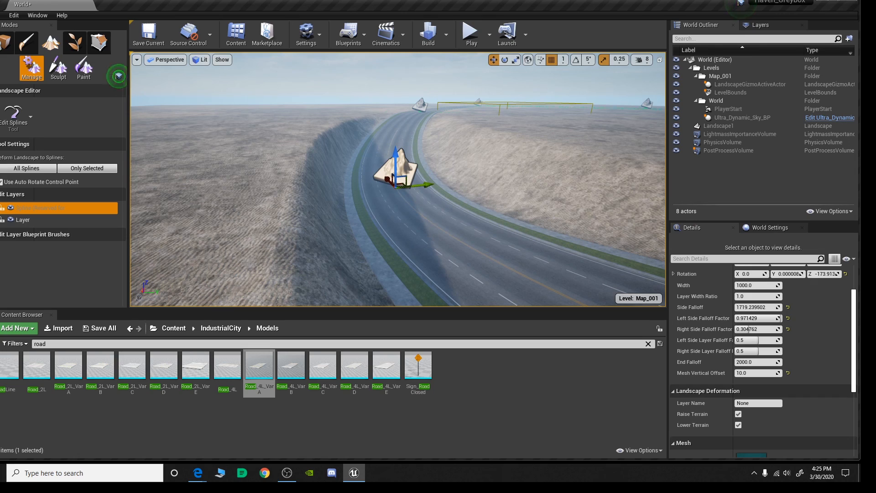